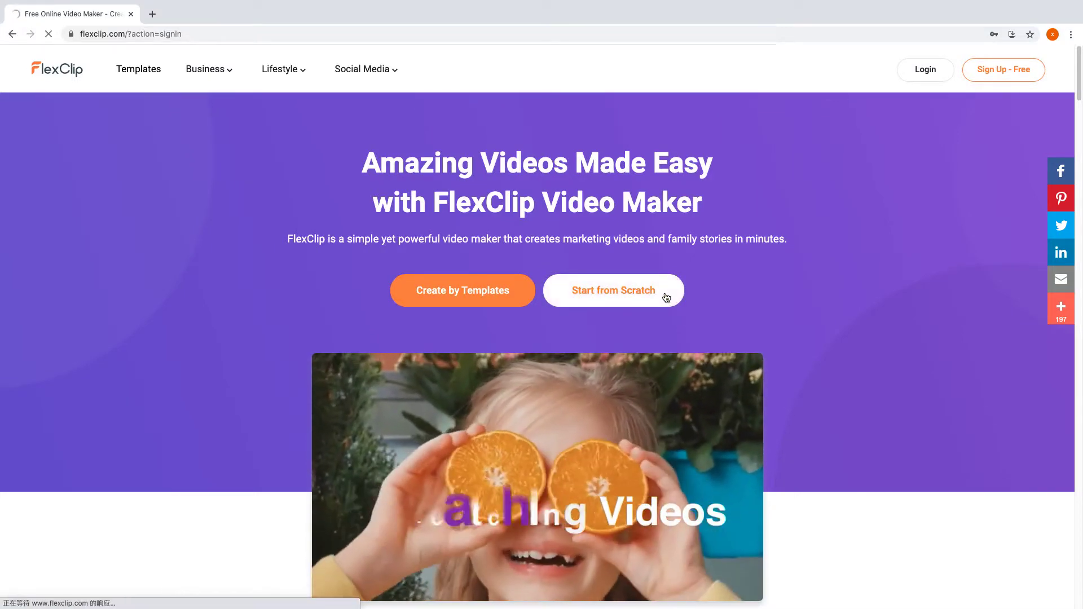
# Start a blank project and switch its canvas to the 4:5 portrait ratio
pyautogui.click(666, 298)
pyautogui.click(34, 358)
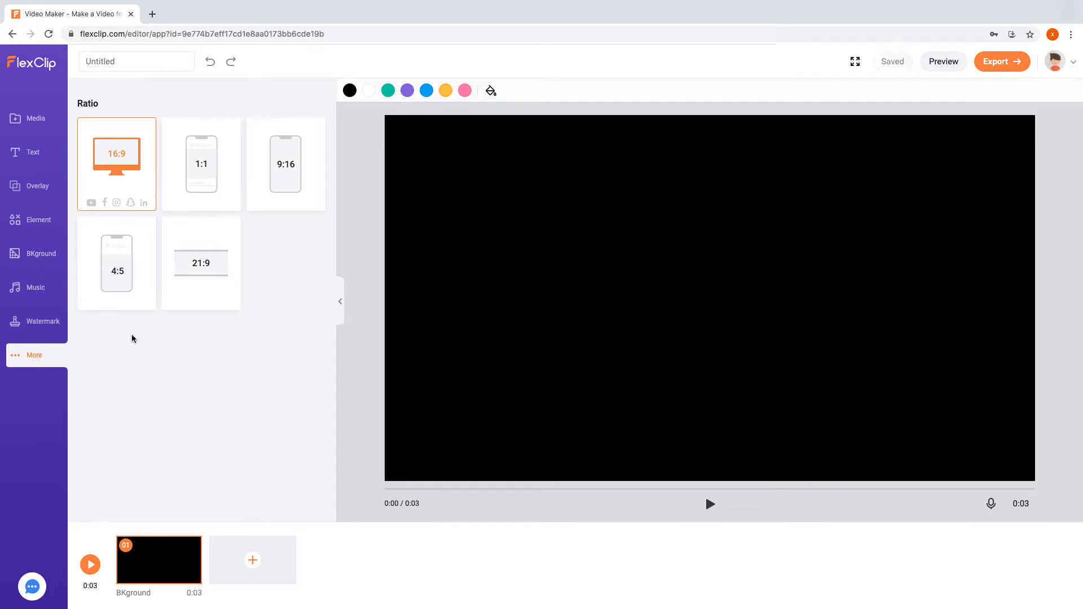
pyautogui.moveTo(116, 264)
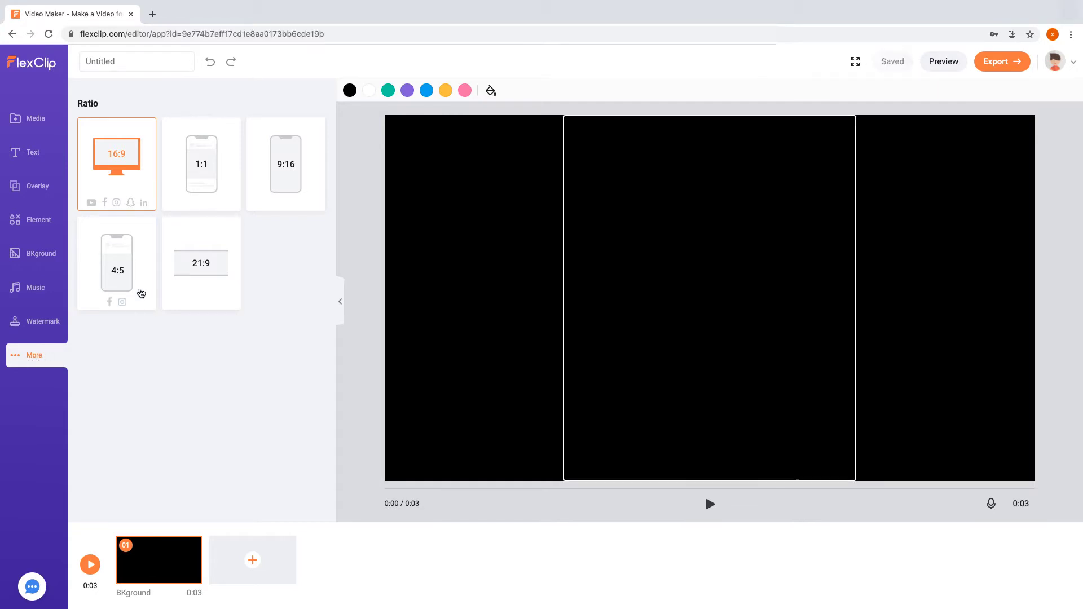
pyautogui.click(142, 289)
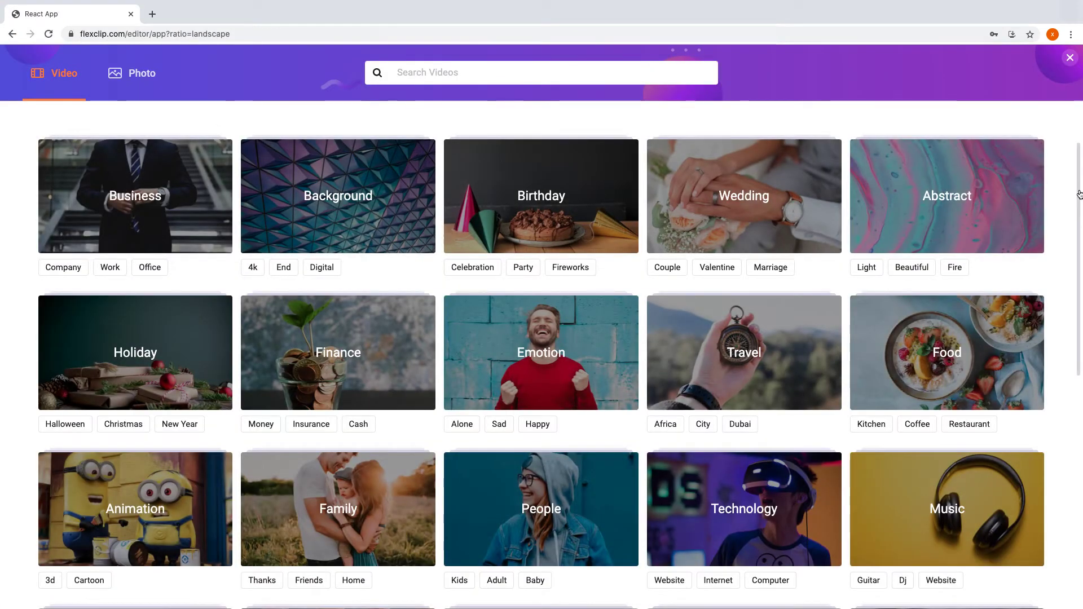
pyautogui.moveTo(1079, 254)
pyautogui.mouseDown()
pyautogui.moveTo(1075, 602)
pyautogui.moveTo(1080, 122)
pyautogui.mouseUp()
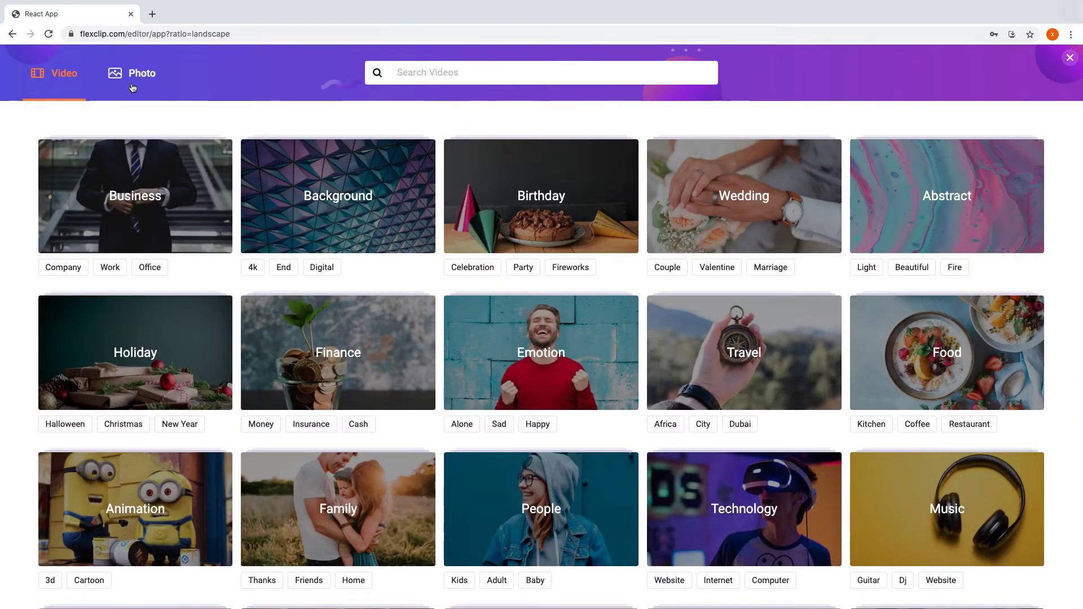
# Search the stock photo library for 'funny'
pyautogui.click(132, 83)
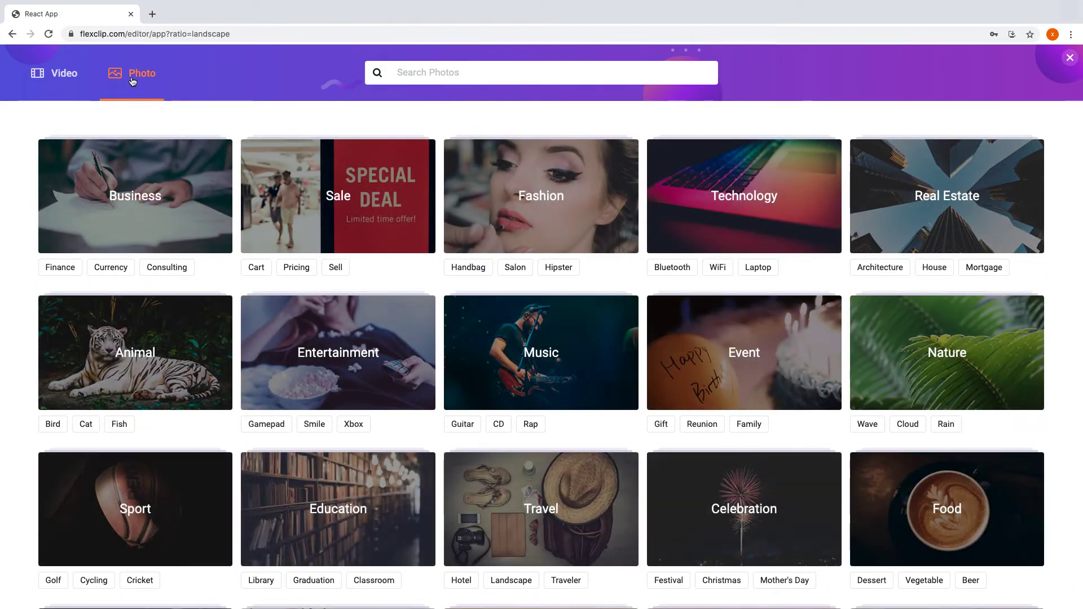
pyautogui.click(519, 72)
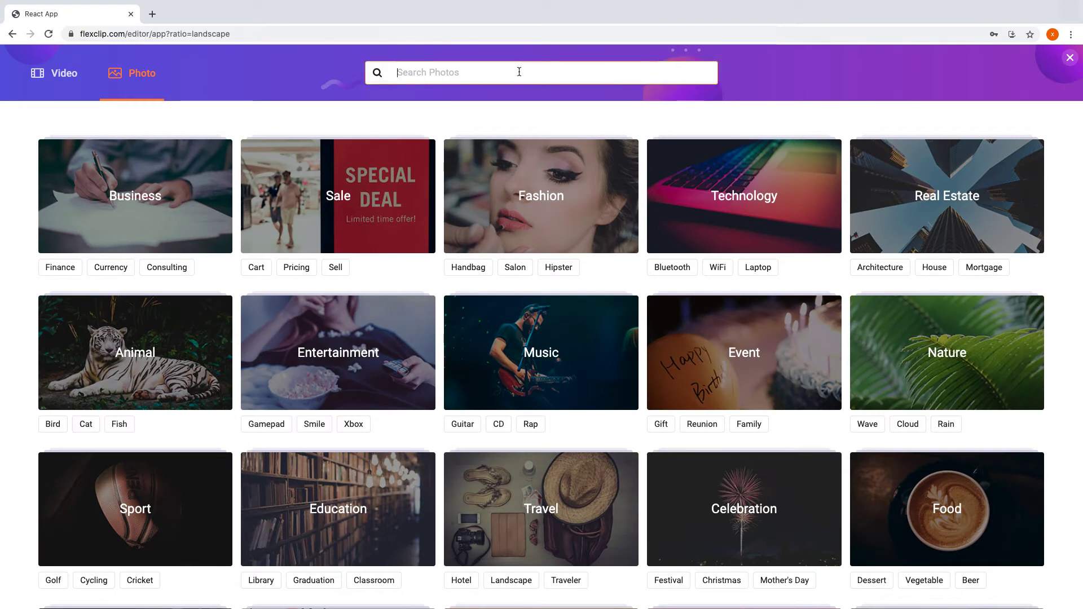
pyautogui.write('funny')
pyautogui.press('Return')
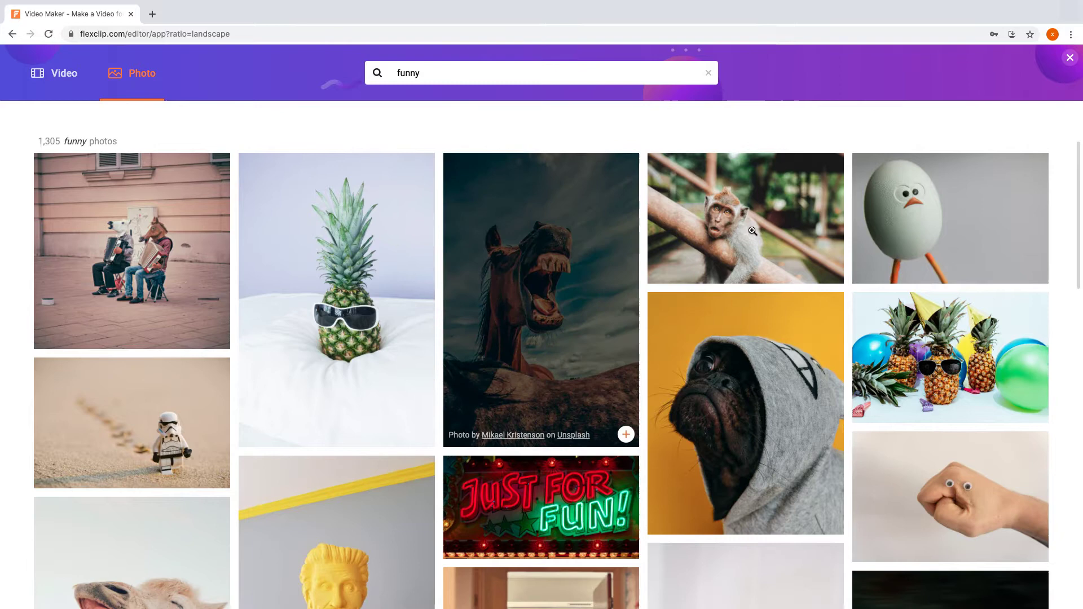
# Add the two-faces photo to the scene, fitted to the canvas and zoomed to 60%
pyautogui.click(1069, 59)
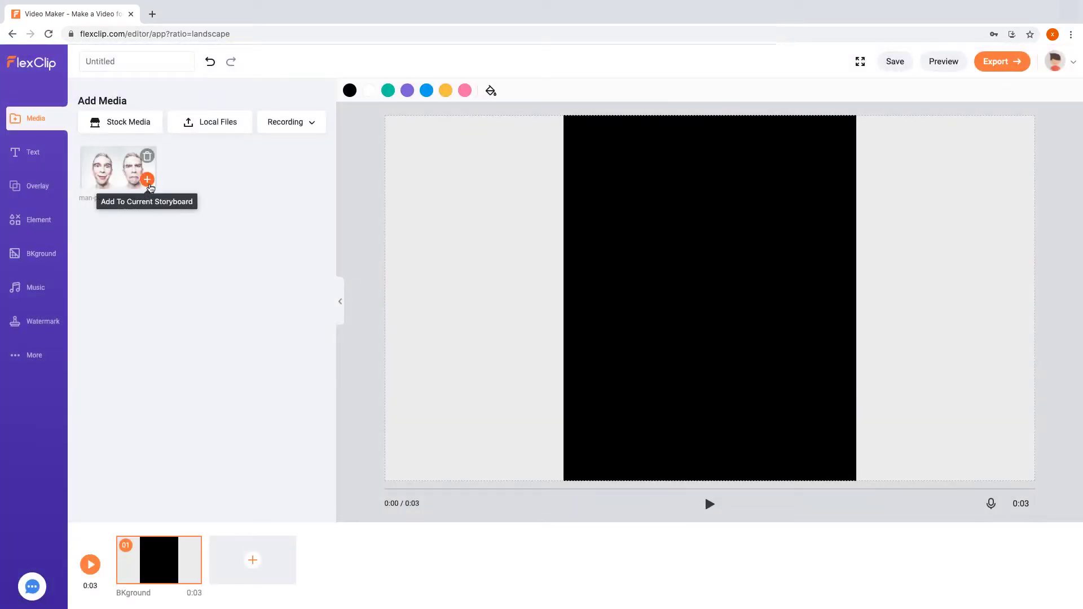
pyautogui.click(148, 180)
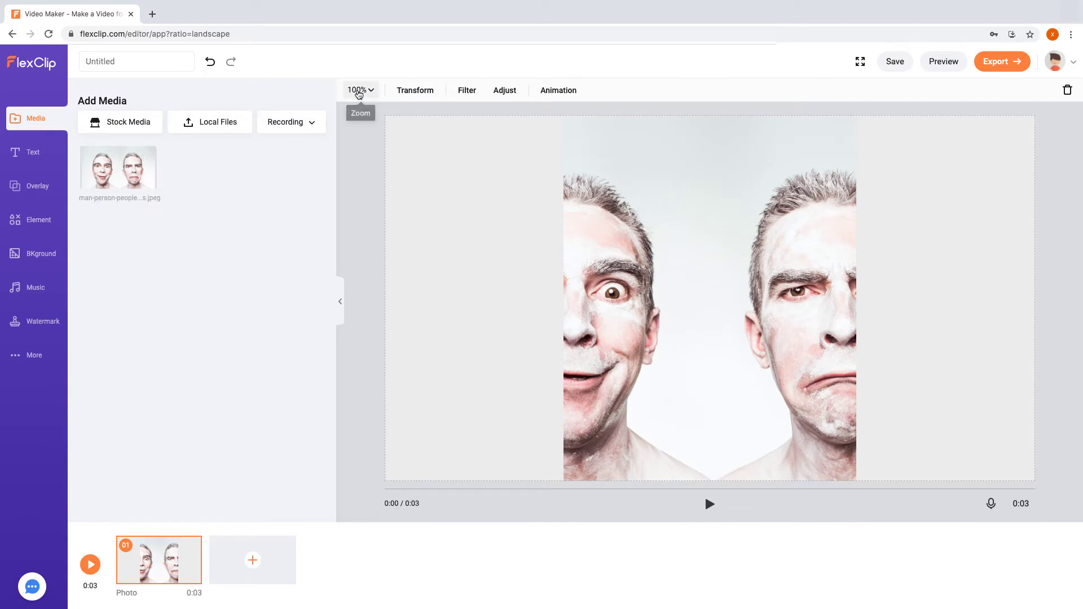
pyautogui.click(360, 91)
pyautogui.click(330, 161)
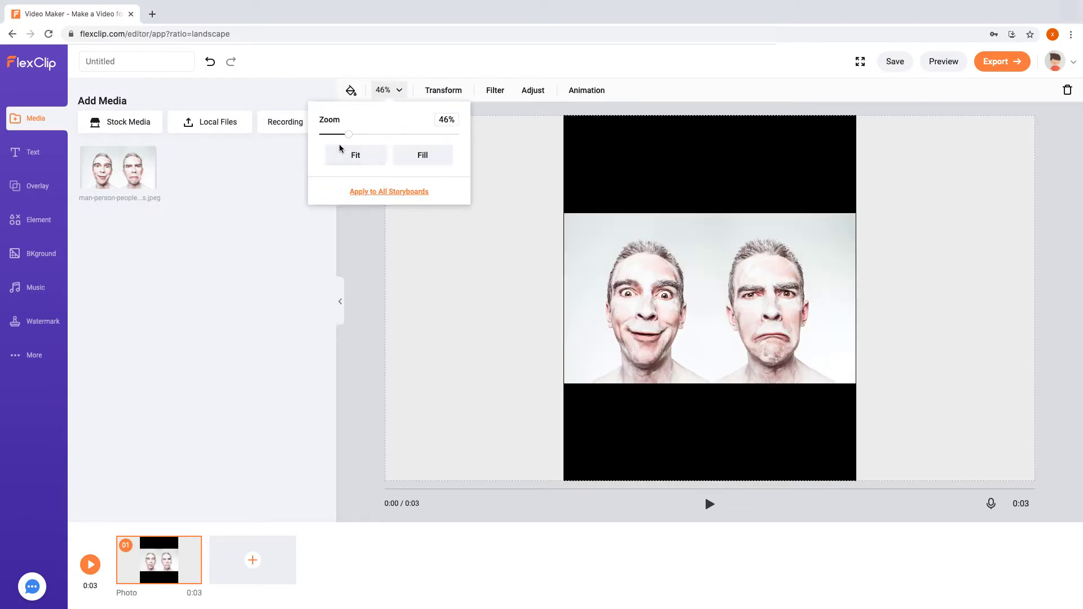
pyautogui.moveTo(350, 139); pyautogui.dragTo(359, 139)
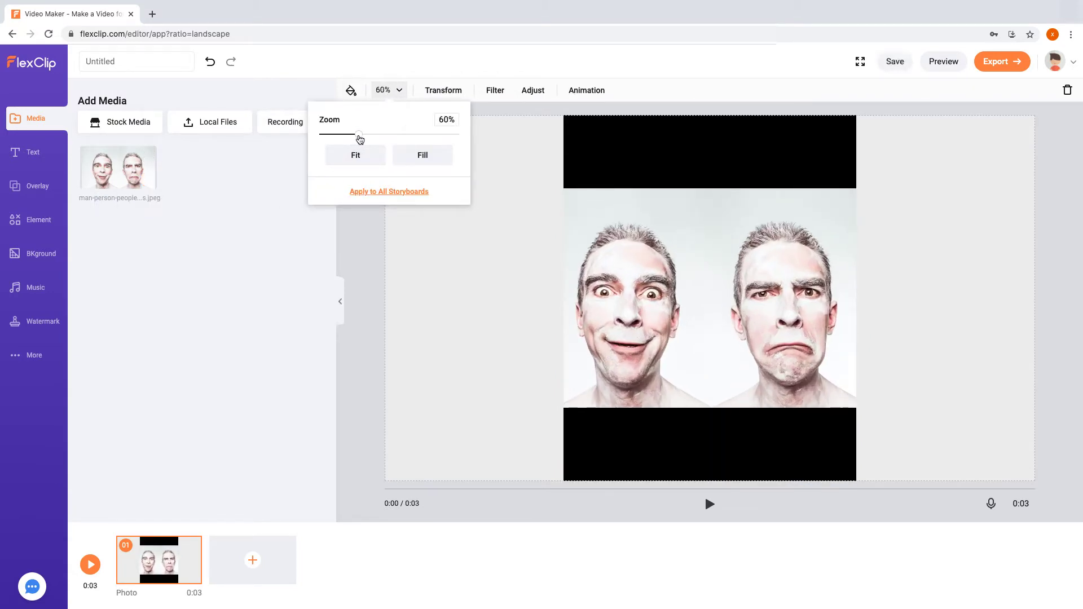
# Make the background bands around the photo black
pyautogui.click(351, 90)
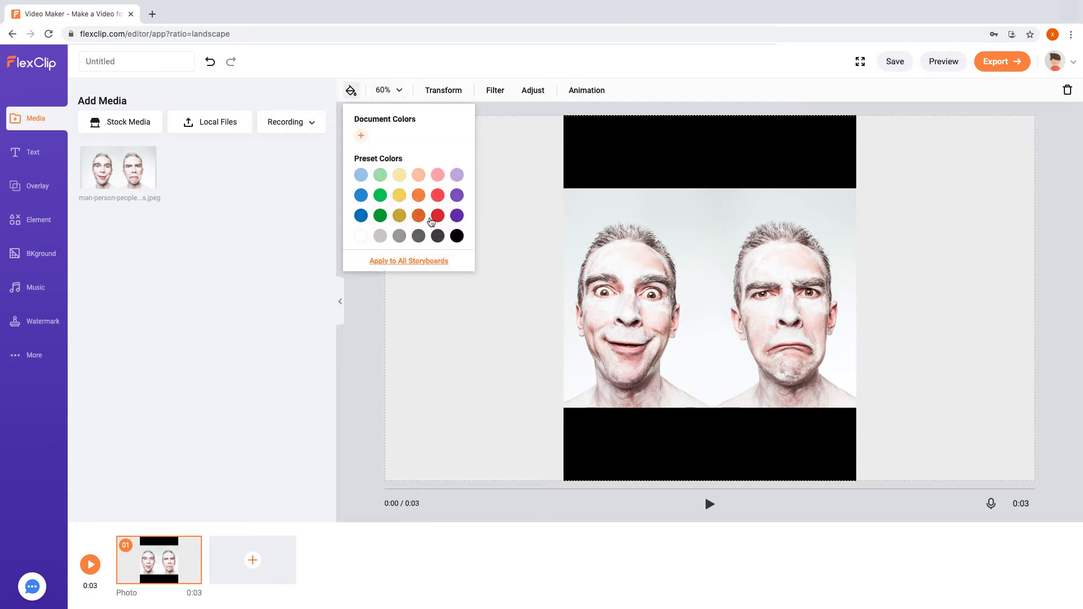
pyautogui.click(438, 216)
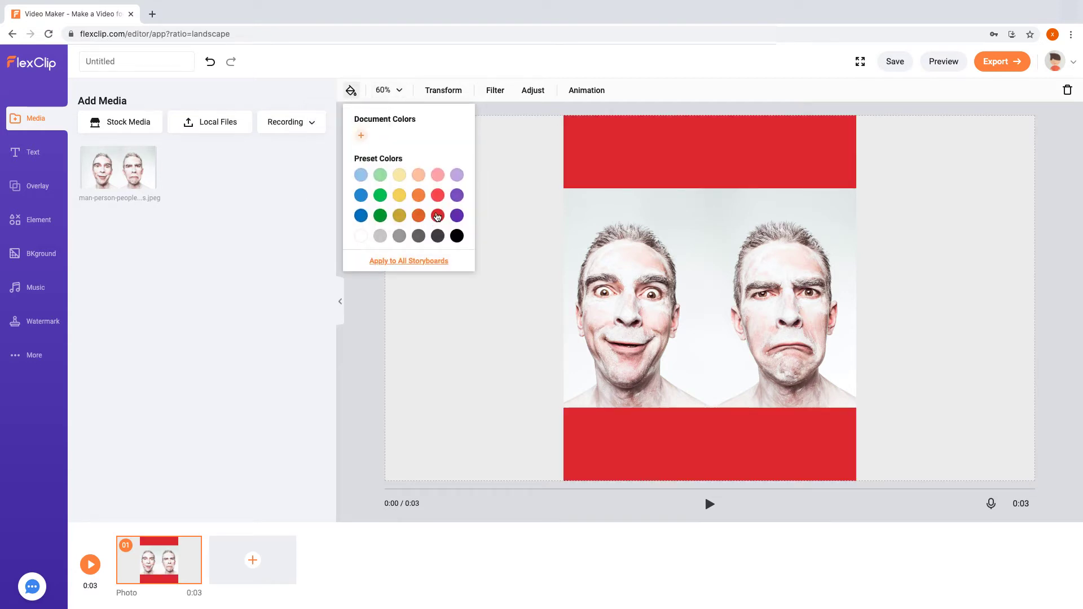
pyautogui.click(457, 236)
pyautogui.click(468, 351)
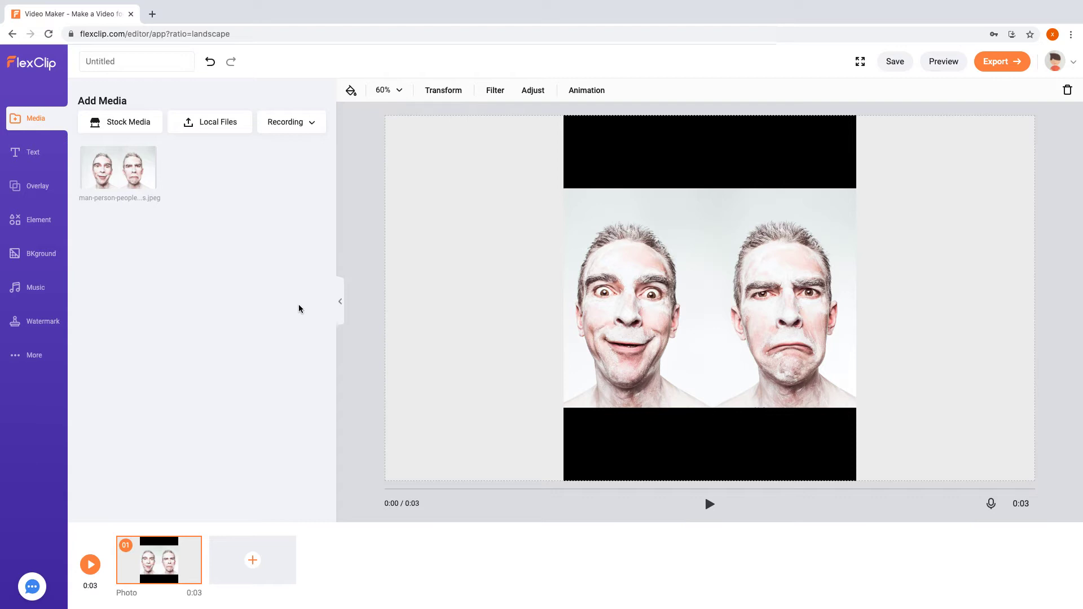
# Add a basic title in the top black band and edit its caption wording
pyautogui.click(26, 156)
pyautogui.click(116, 146)
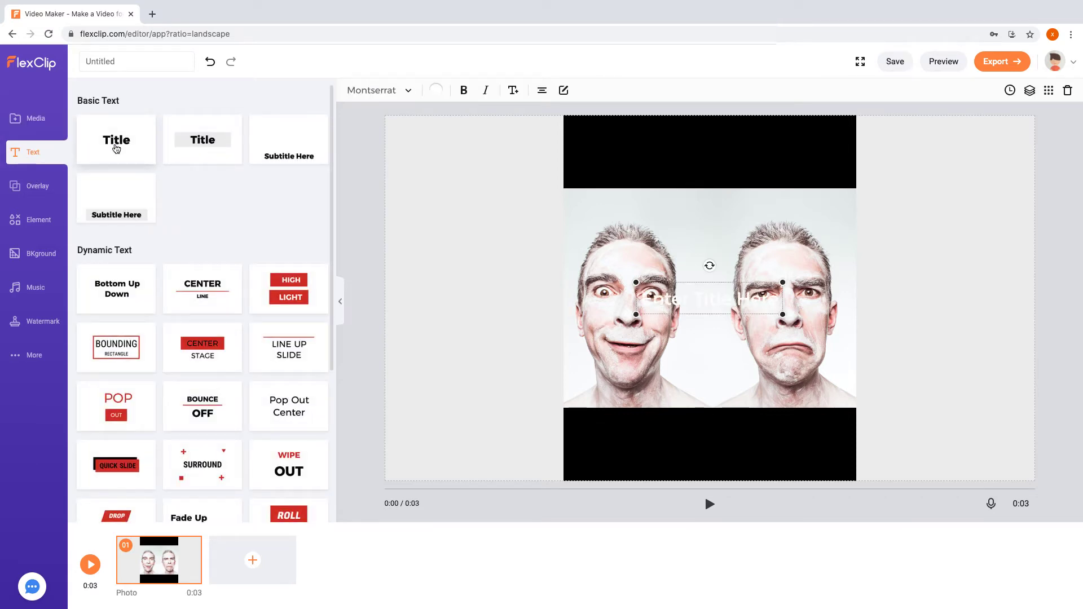
pyautogui.moveTo(709, 297); pyautogui.dragTo(710, 168)
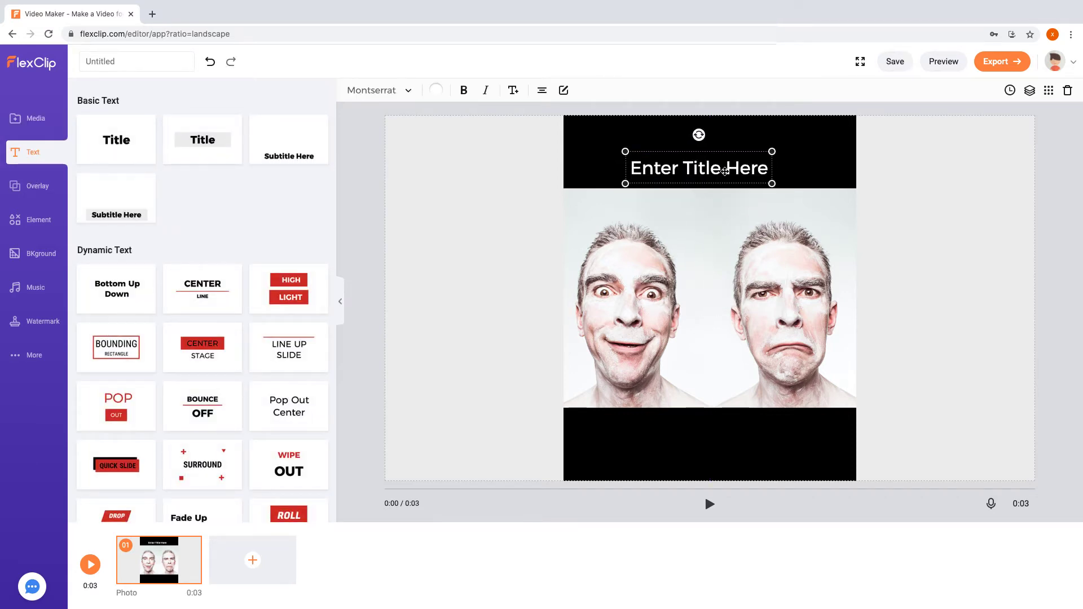
pyautogui.doubleClick(724, 168)
pyautogui.write('When You About to Leave Work')
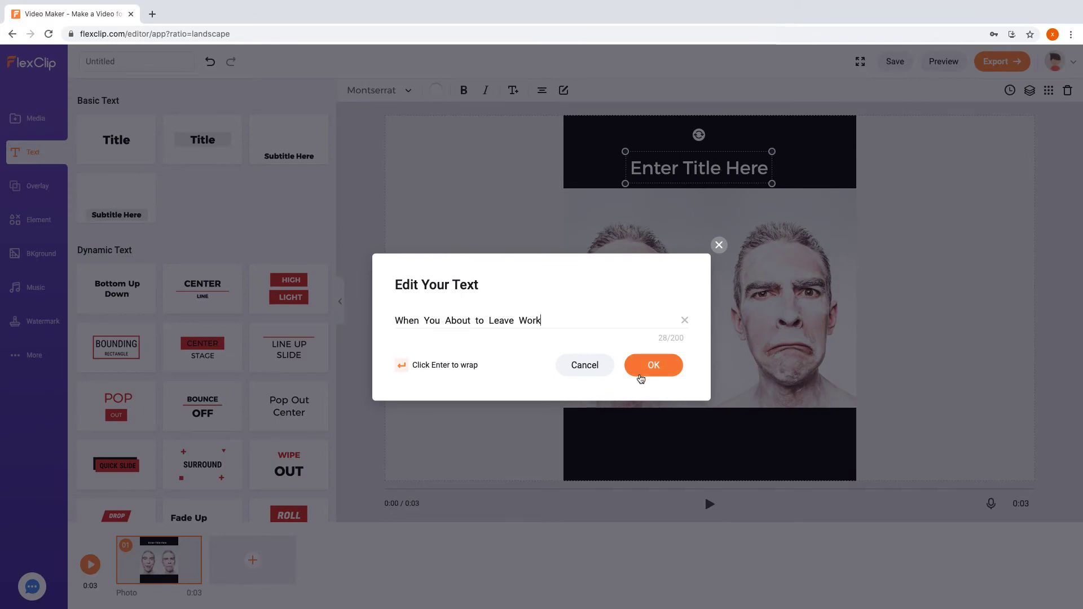
pyautogui.click(644, 362)
# Set the top caption to bold Oswald and widen it across the band
pyautogui.click(379, 91)
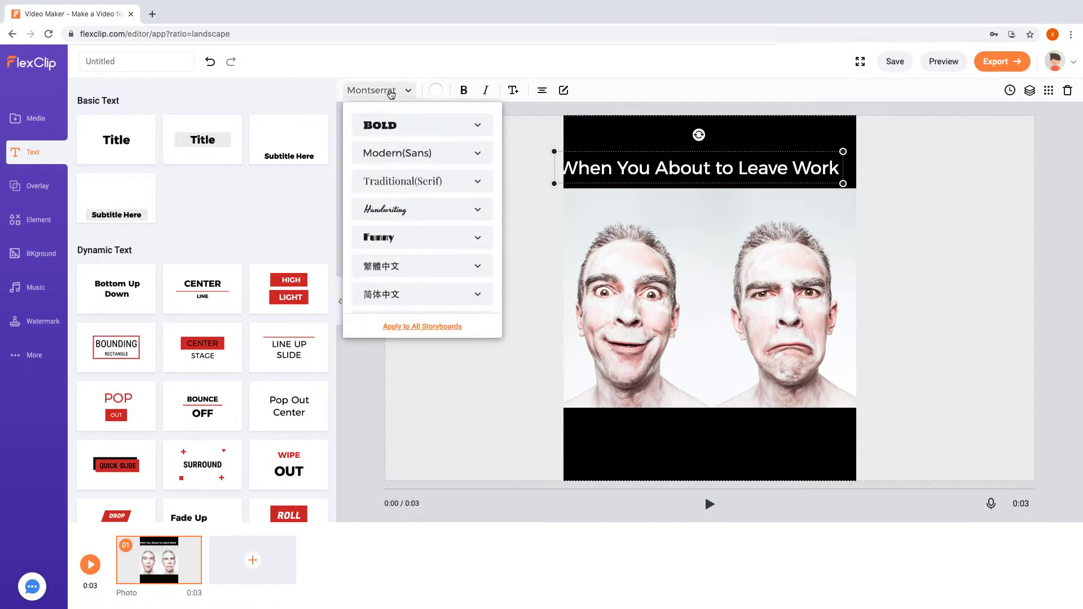
pyautogui.click(419, 153)
pyautogui.scroll(-5, 423, 186)
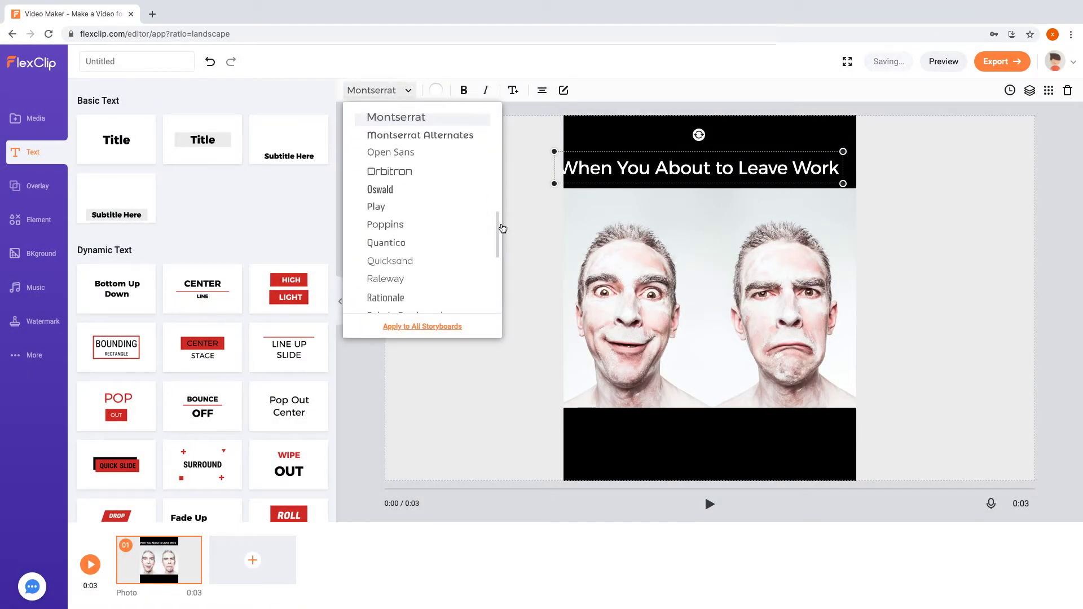
pyautogui.click(426, 190)
pyautogui.click(464, 91)
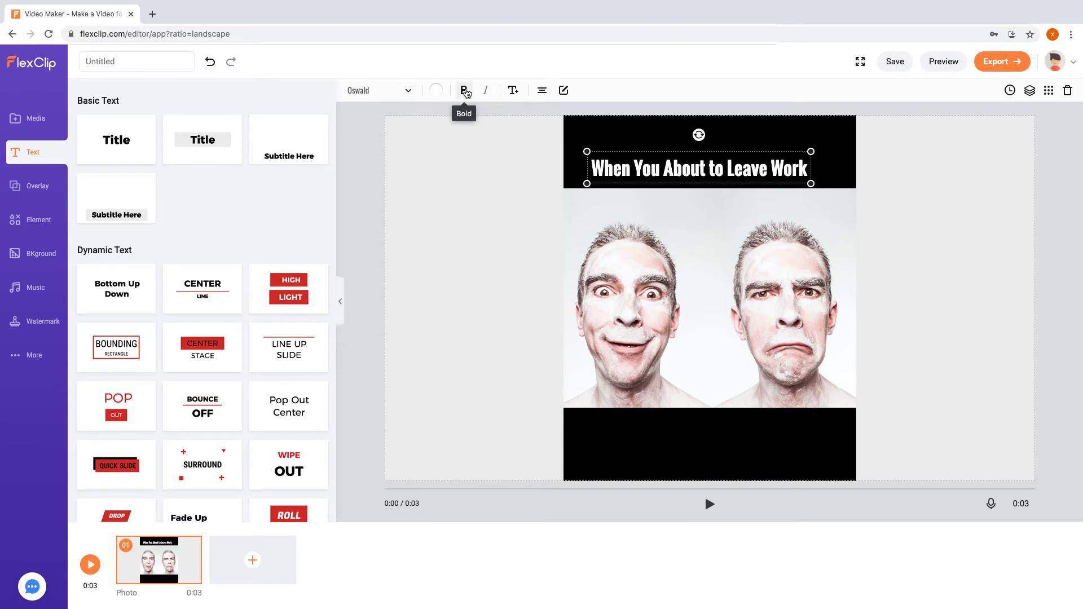
pyautogui.moveTo(811, 155); pyautogui.dragTo(791, 159)
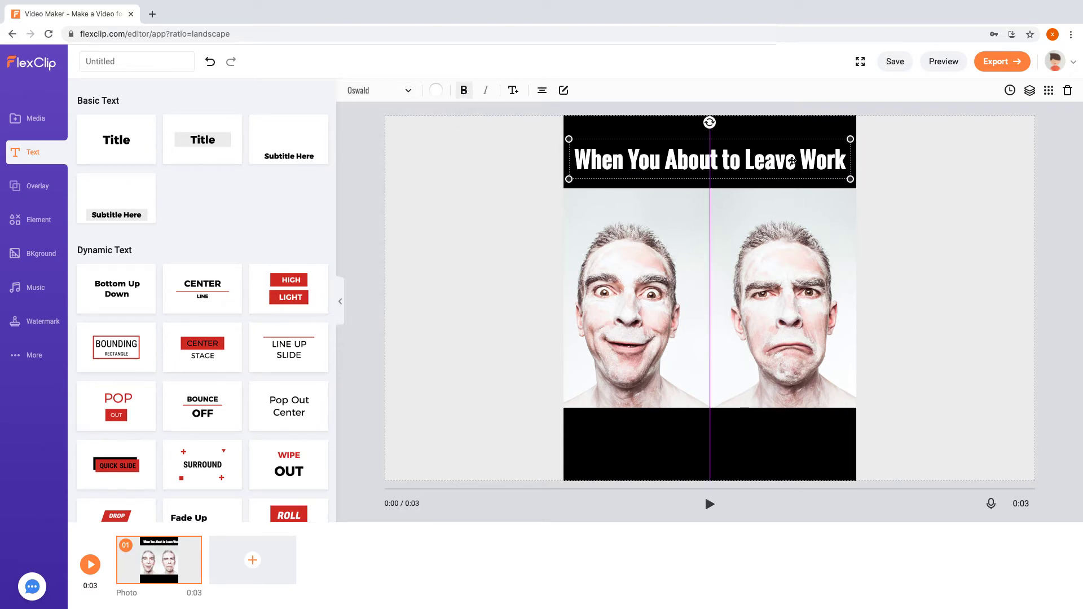
# Make the top caption text white
pyautogui.click(436, 90)
pyautogui.click(427, 194)
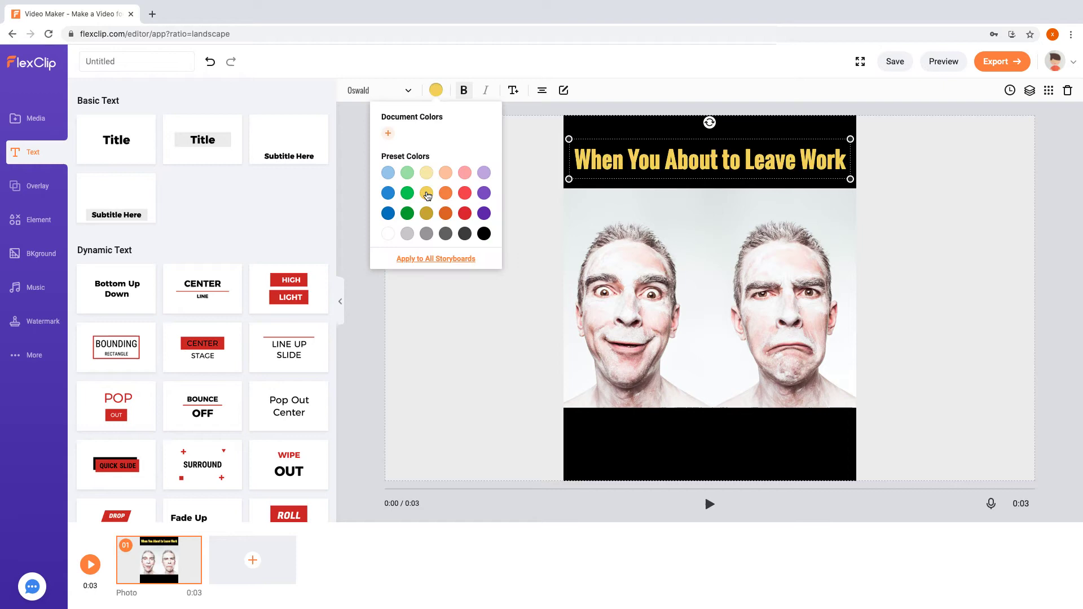
pyautogui.click(388, 234)
pyautogui.click(637, 246)
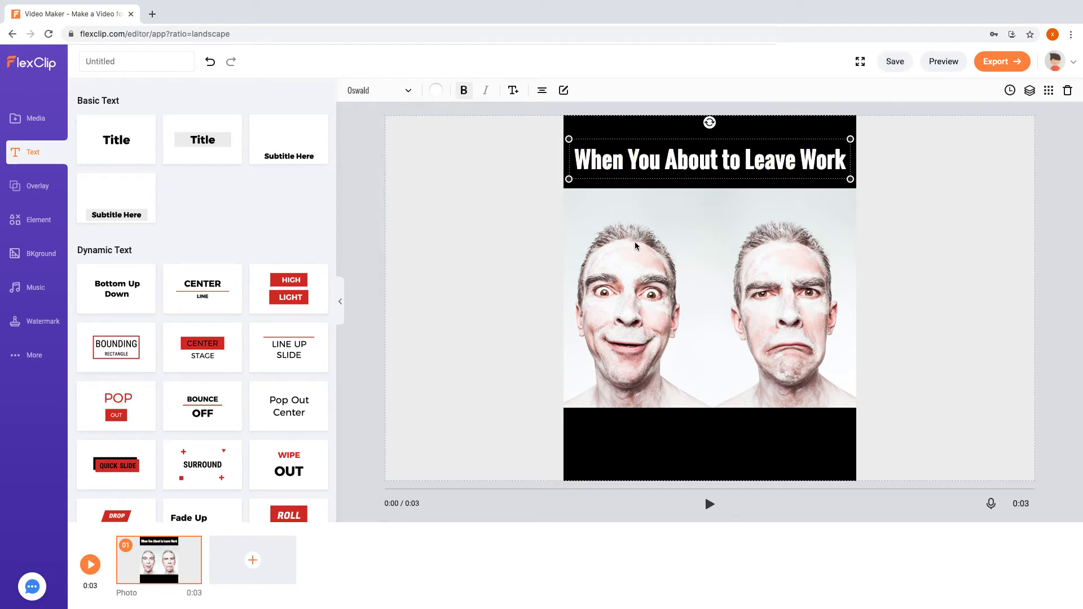
# Duplicate the caption into the bottom band, reading The Boss Says: "Before You Go..."
pyautogui.hotkey('ctrl', 'c')
pyautogui.hotkey('ctrl', 'v')
pyautogui.moveTo(709, 166); pyautogui.dragTo(734, 440)
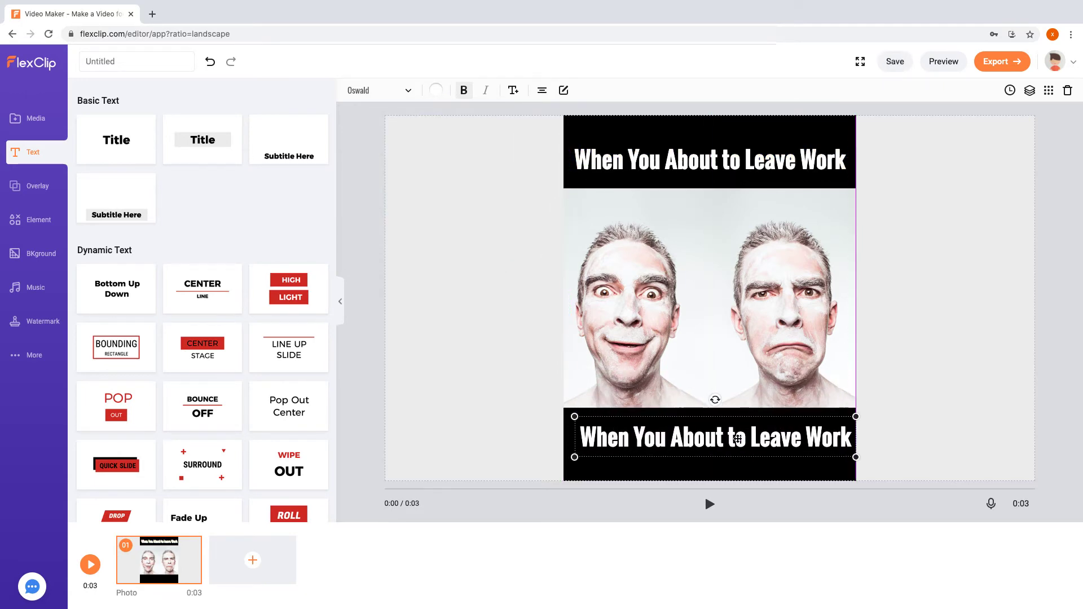
pyautogui.doubleClick(735, 438)
pyautogui.hotkey('ctrl', 'a')
pyautogui.write('The Boss Says: "Before You Go..."')
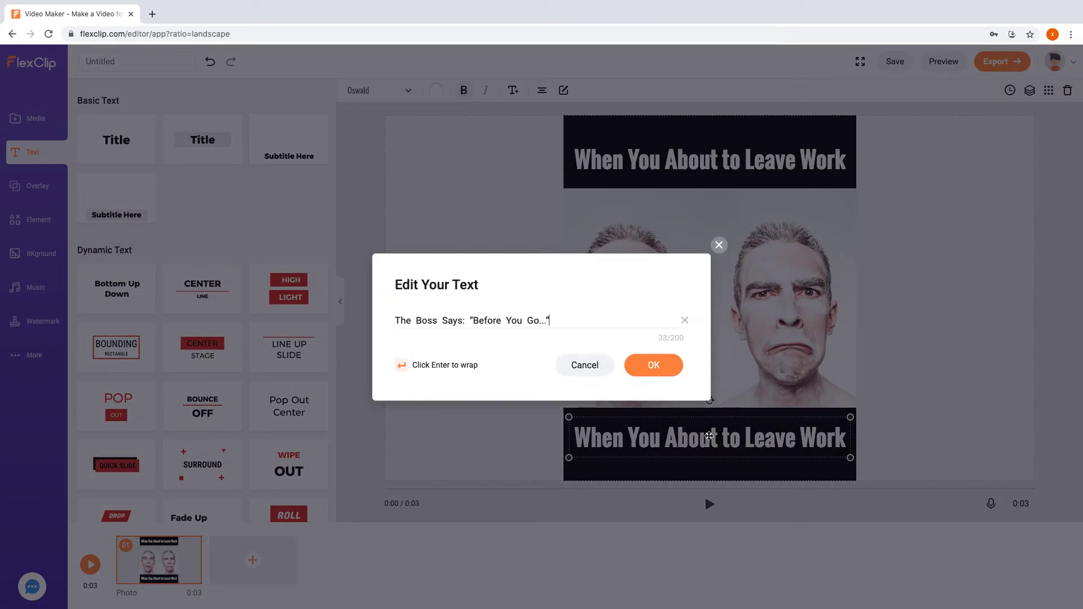
pyautogui.click(654, 365)
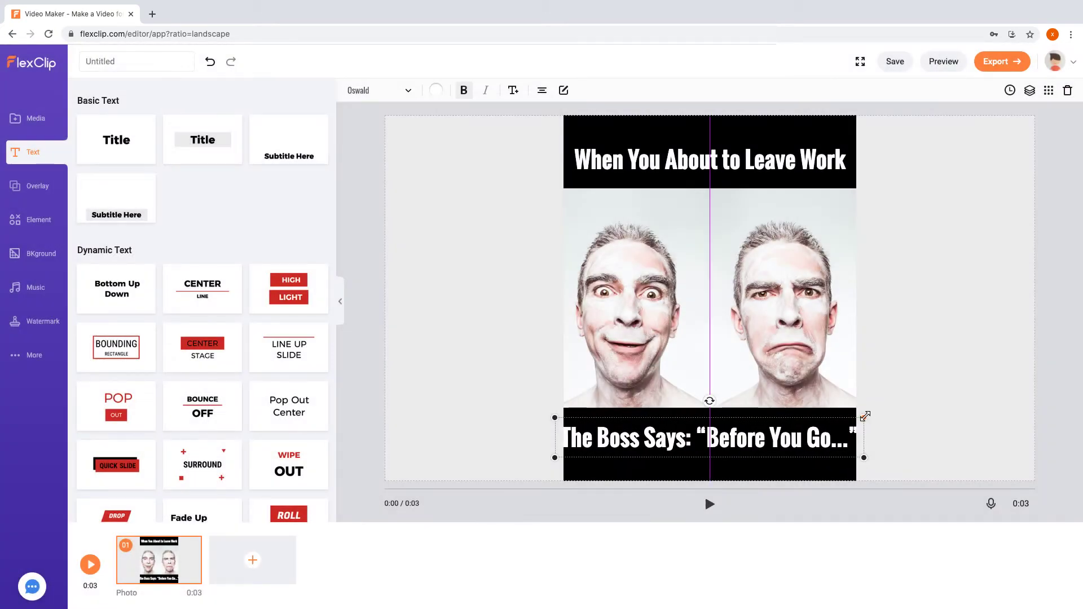
pyautogui.moveTo(850, 416); pyautogui.dragTo(824, 433)
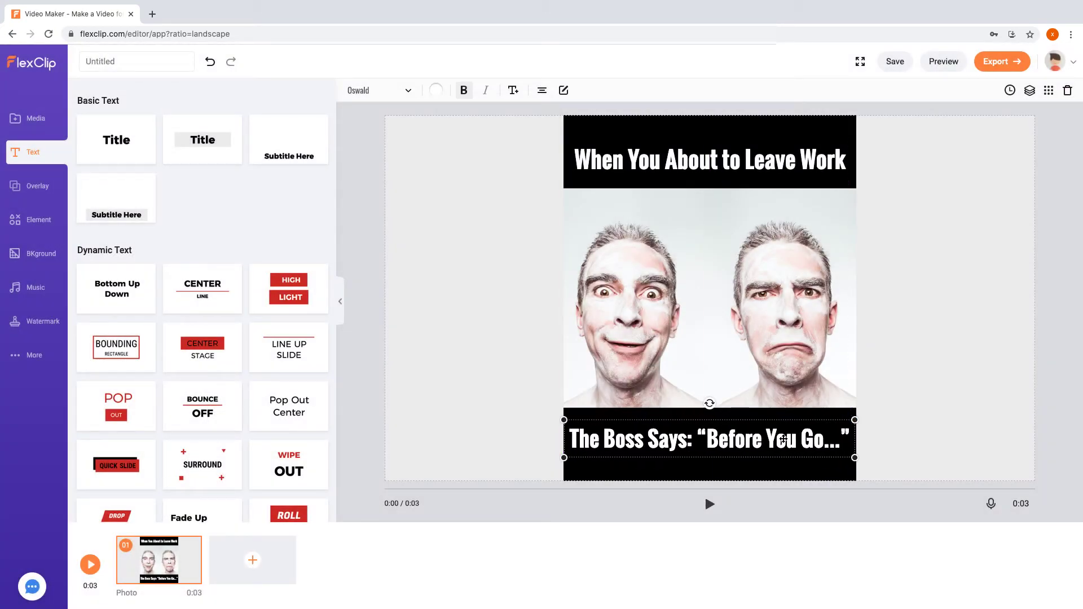
# Add a black curved arrow, flipped both ways, just above the bottom band
pyautogui.click(36, 221)
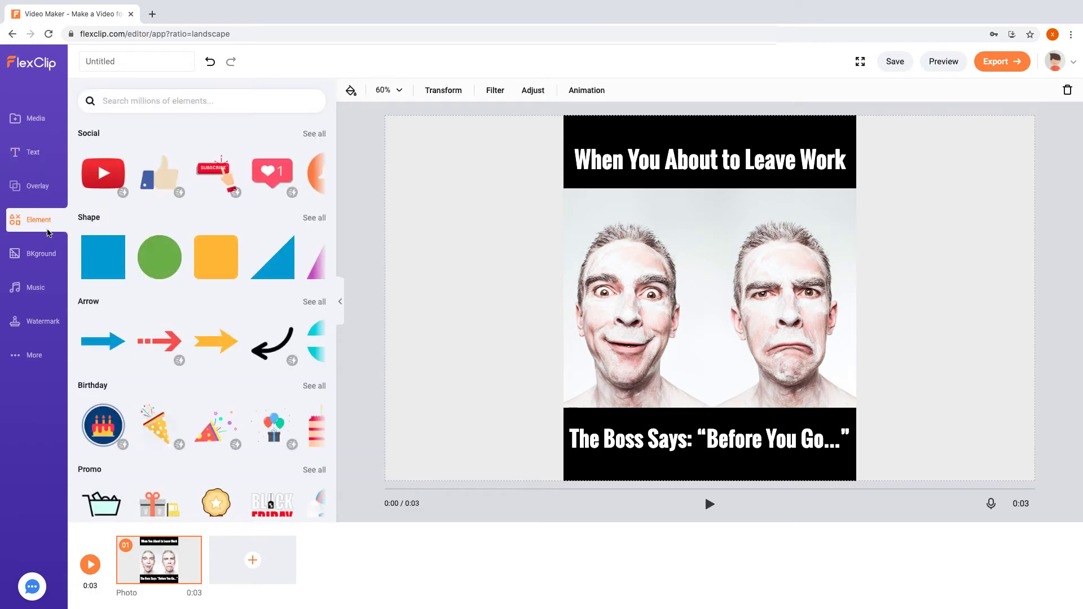
pyautogui.click(270, 343)
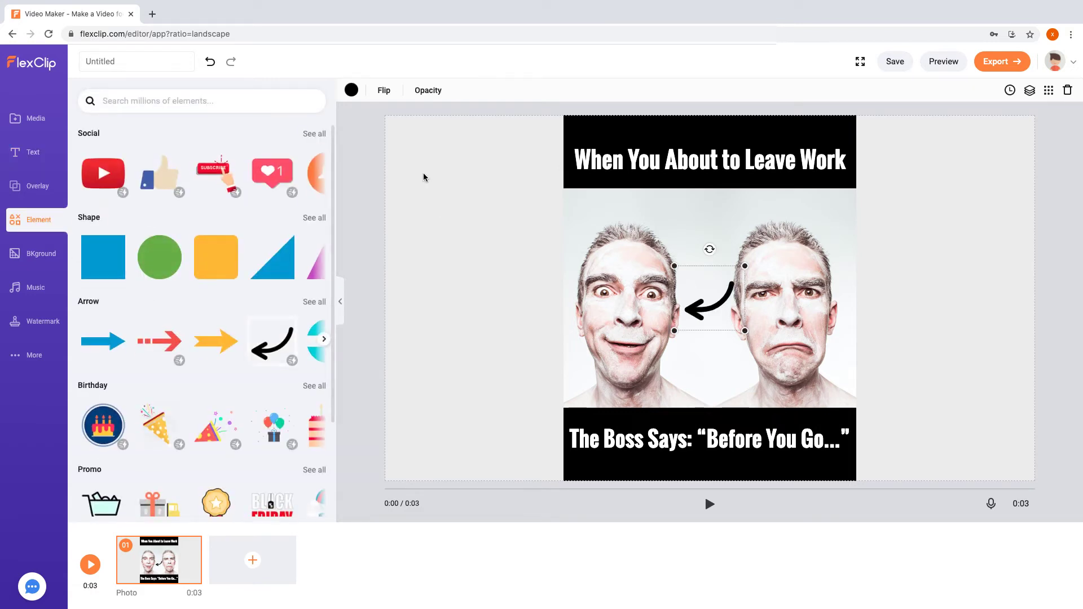
pyautogui.click(383, 90)
pyautogui.click(395, 118)
pyautogui.click(390, 137)
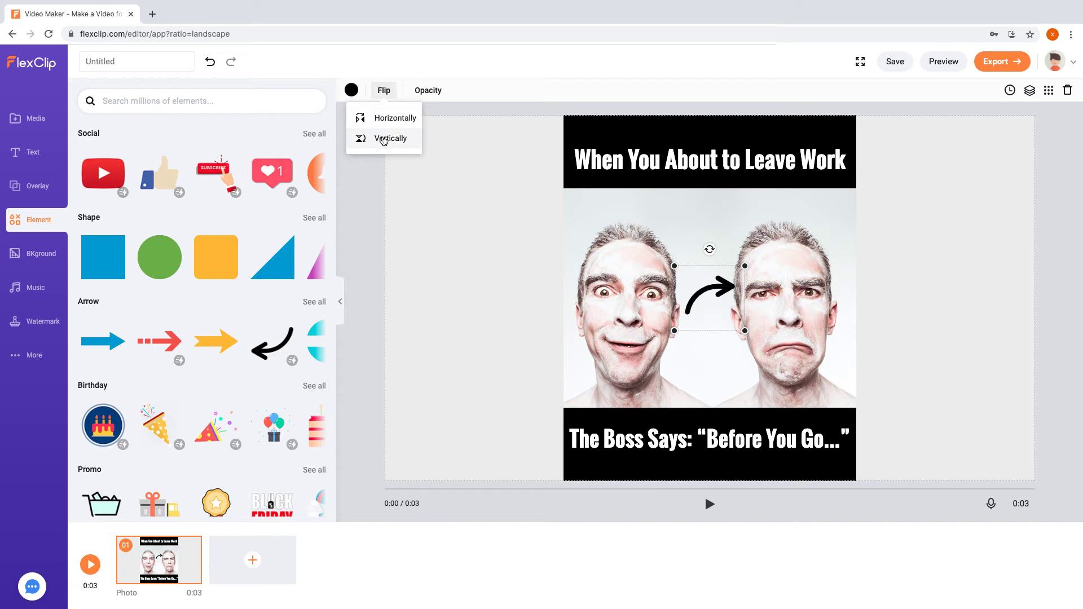
pyautogui.moveTo(709, 296); pyautogui.dragTo(722, 404)
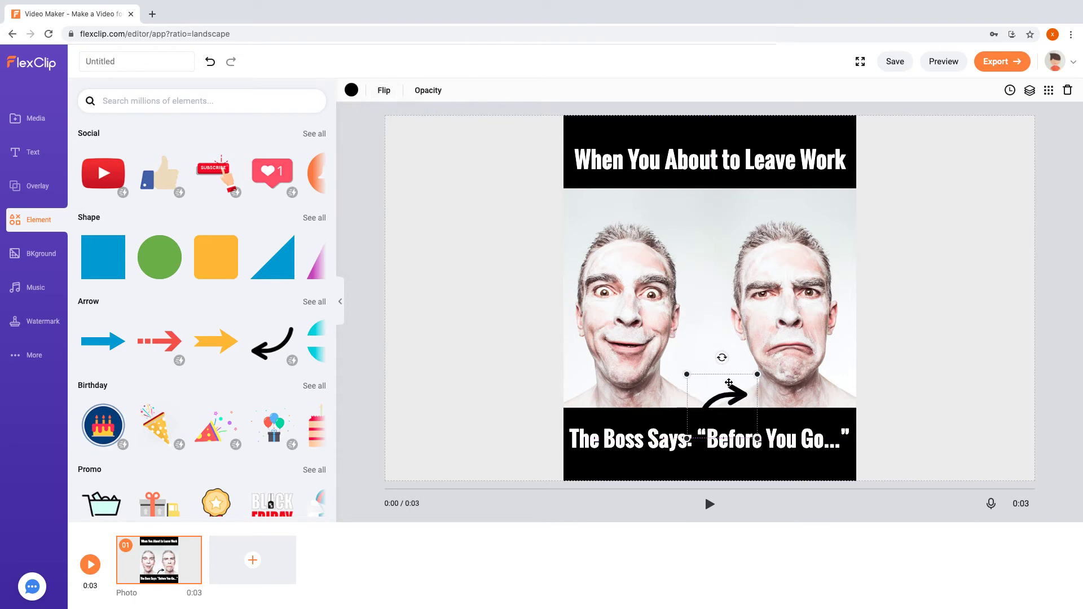
# Shorten the scene duration to one second
pyautogui.click(1021, 504)
pyautogui.click(999, 474)
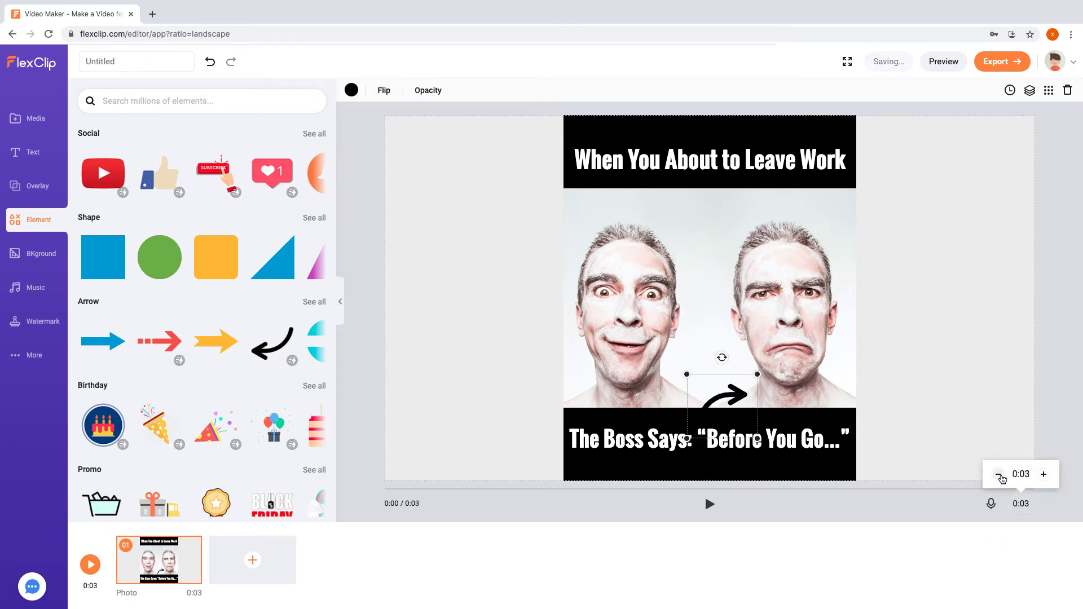
pyautogui.click(965, 175)
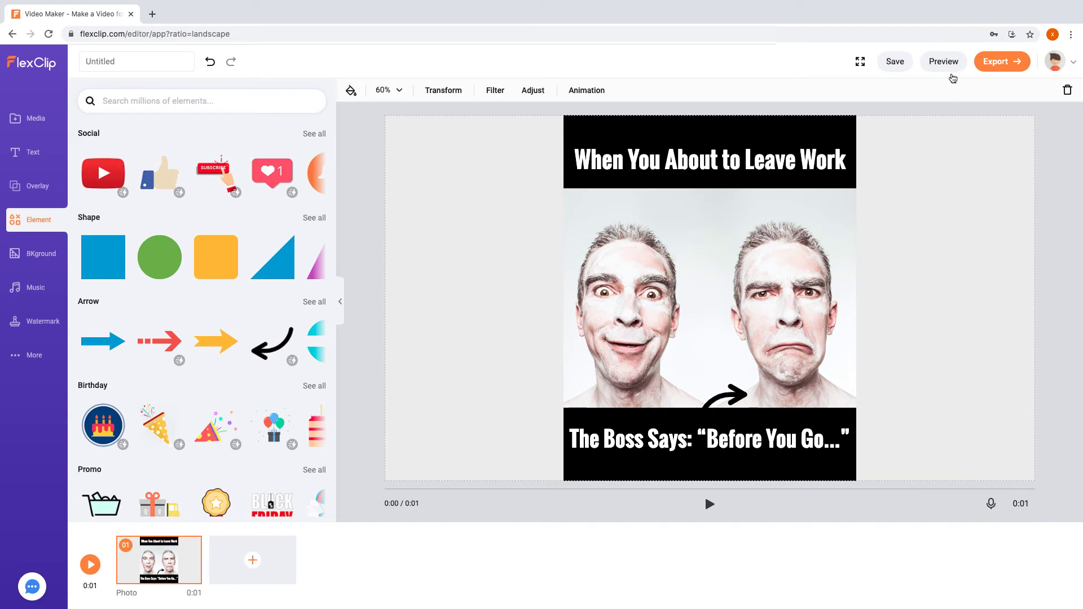
# Preview the meme, then choose GIF as the export format
pyautogui.click(948, 61)
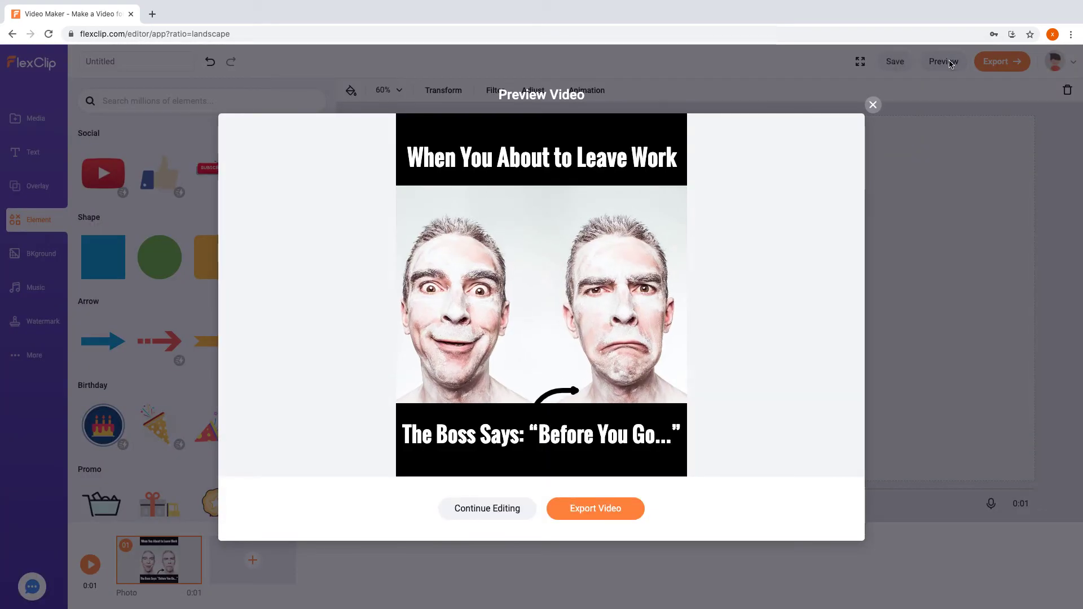
pyautogui.click(872, 106)
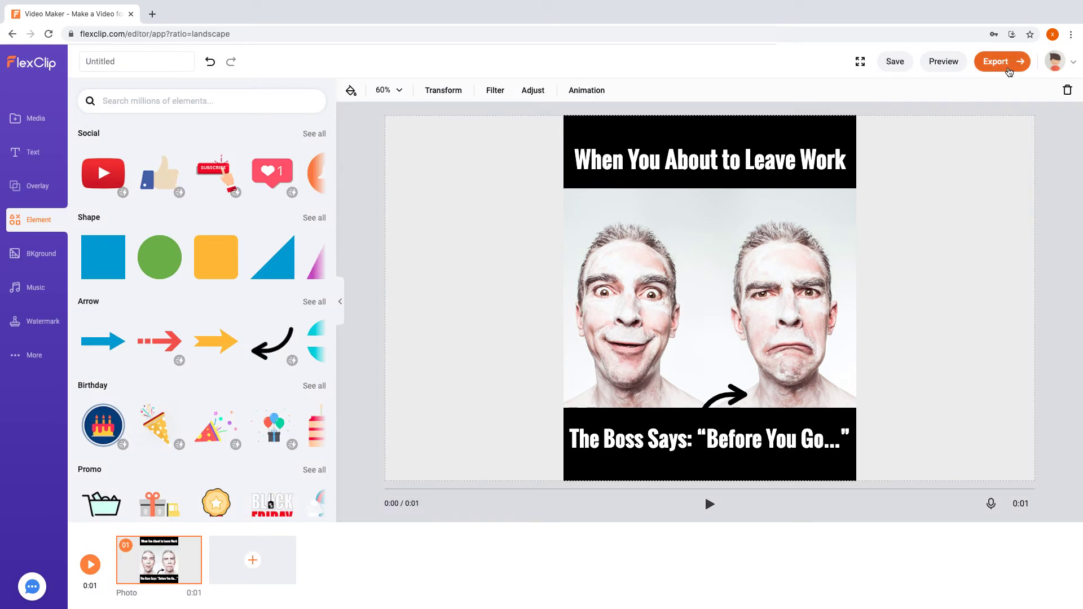
pyautogui.click(1003, 61)
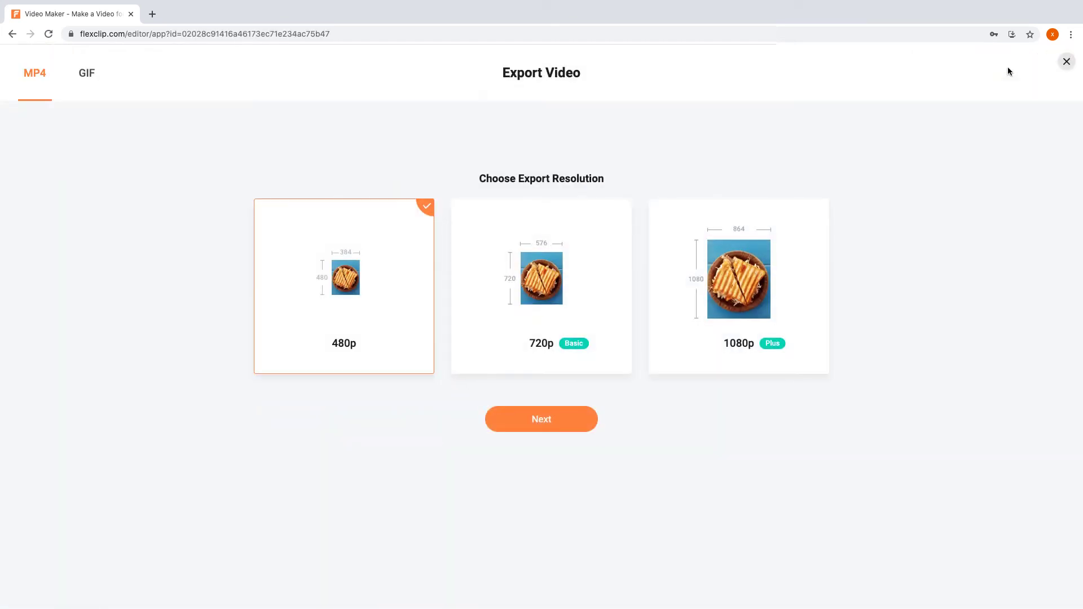
pyautogui.click(86, 73)
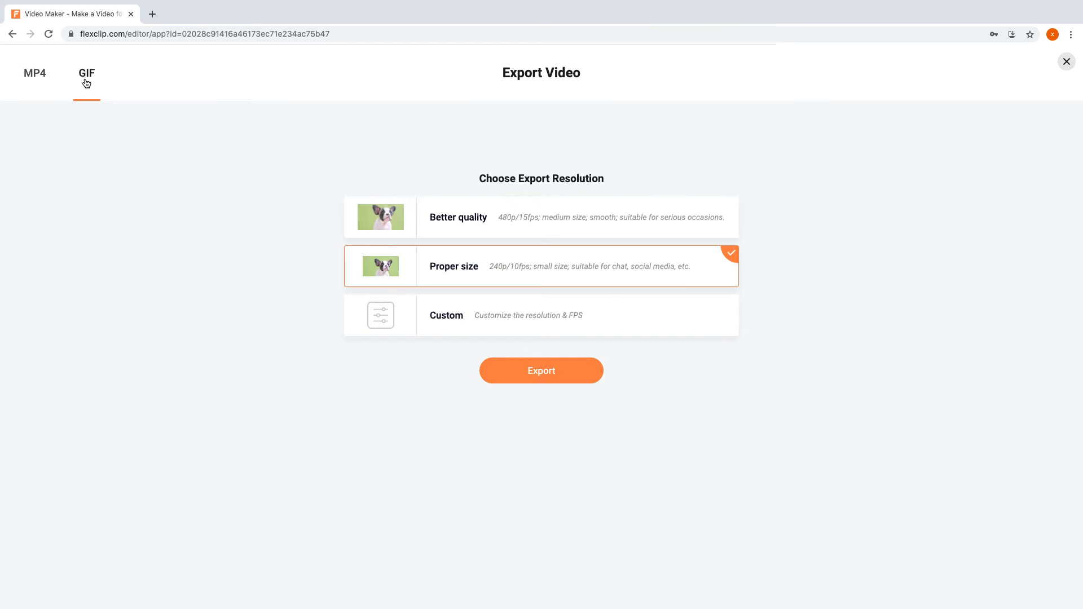
# Export a custom GIF at Auto x 140 resolution, keeping 15 fps
pyautogui.click(485, 307)
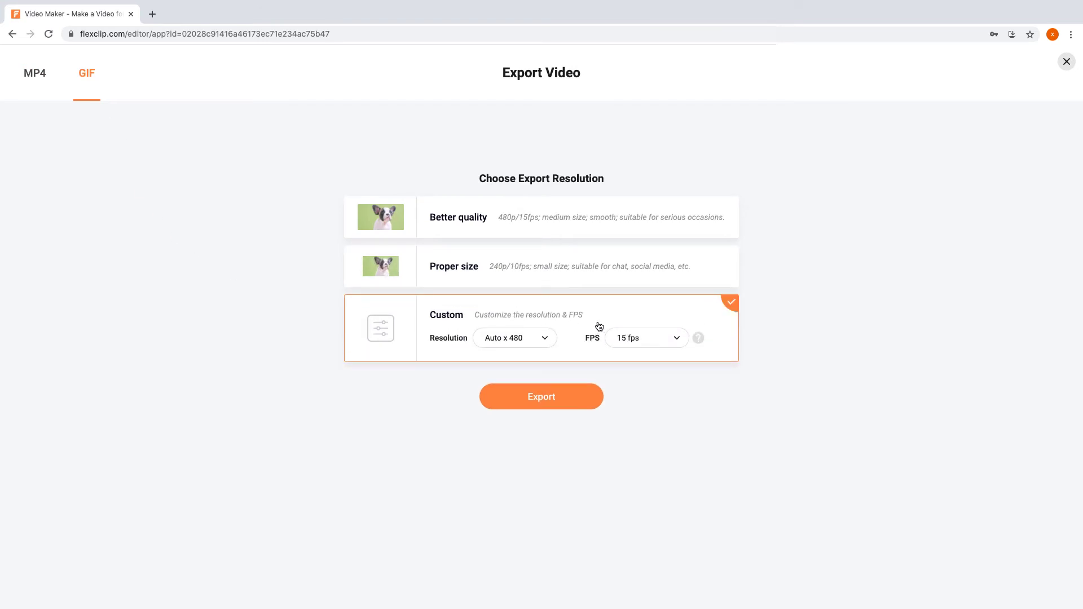
pyautogui.click(548, 340)
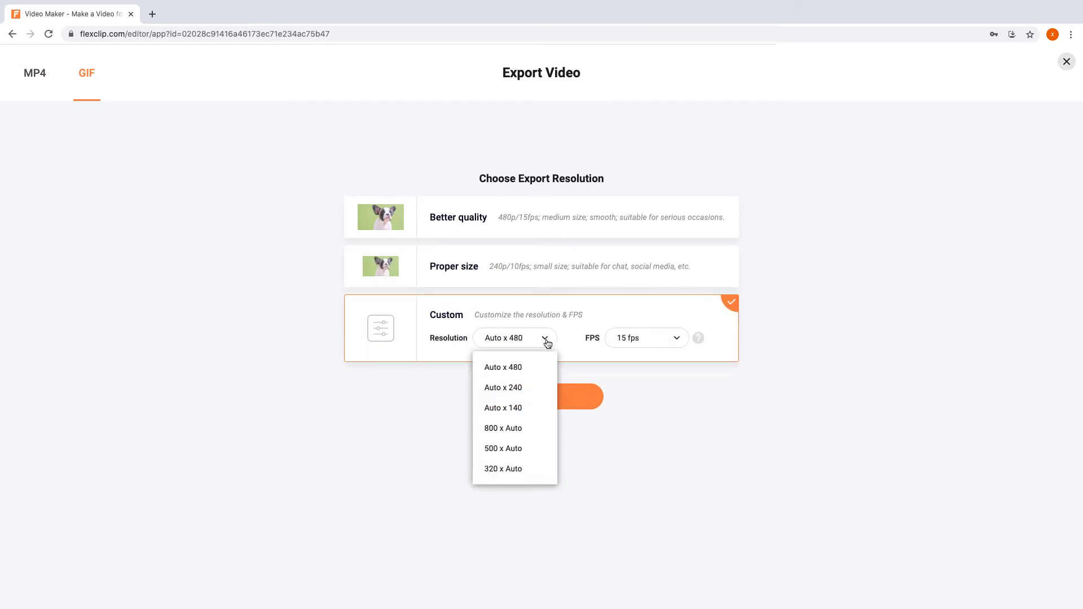
pyautogui.click(532, 412)
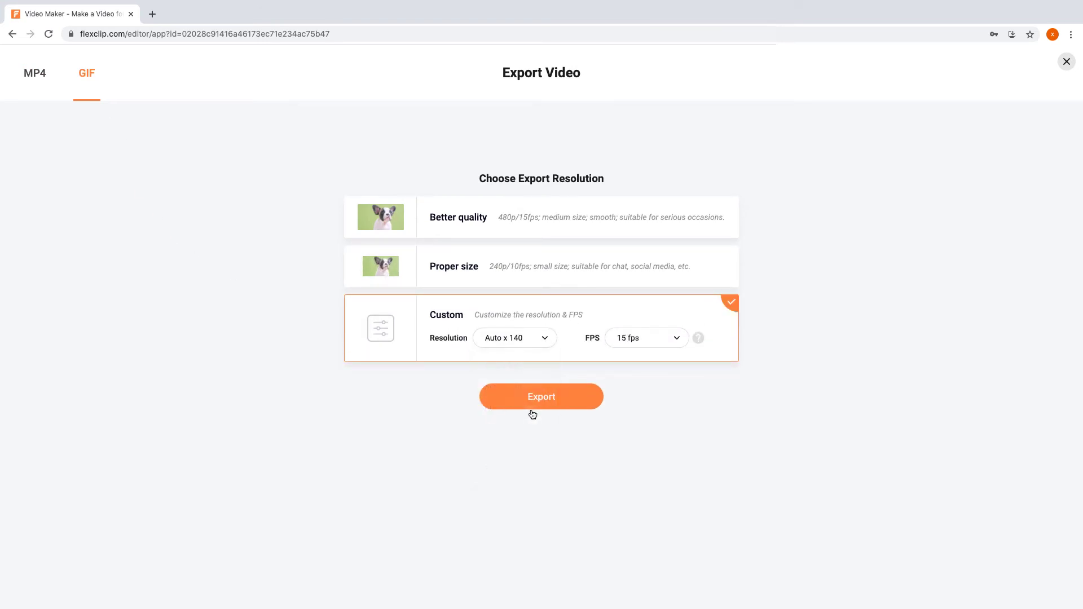
pyautogui.click(677, 339)
pyautogui.click(564, 448)
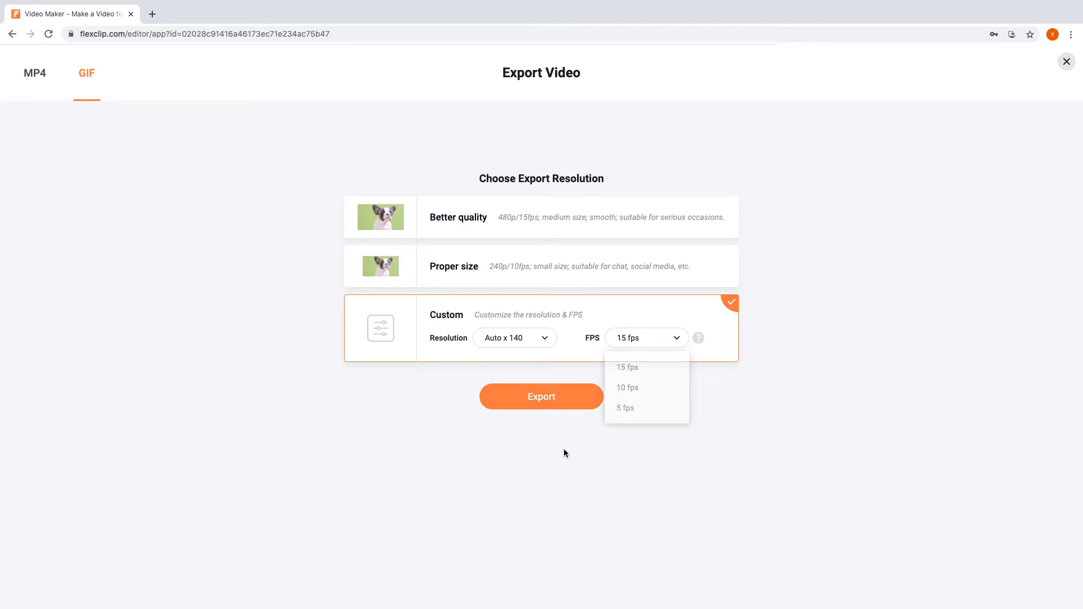
pyautogui.click(573, 404)
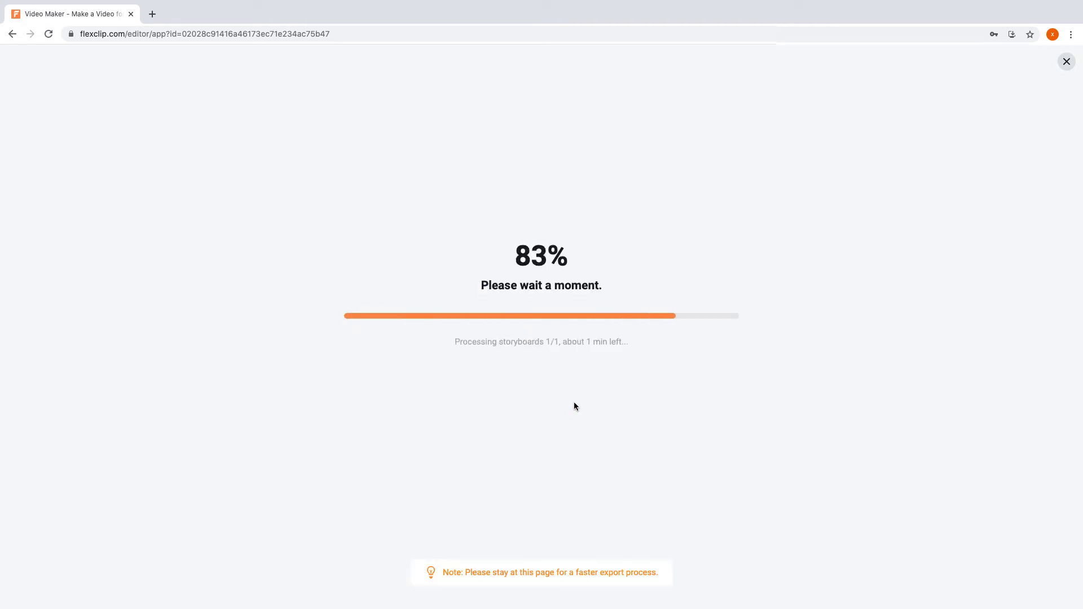